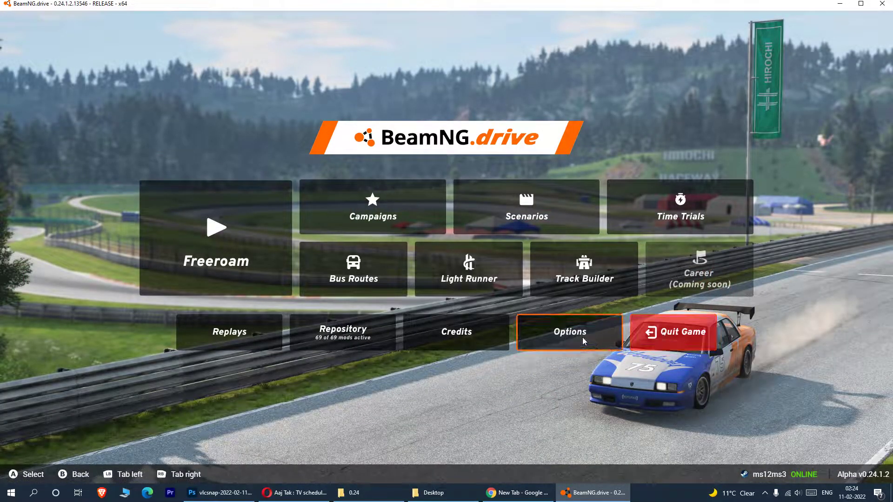
Step: Check the options screen, then reload the installed mods list in the mod repository
left_click(583, 337)
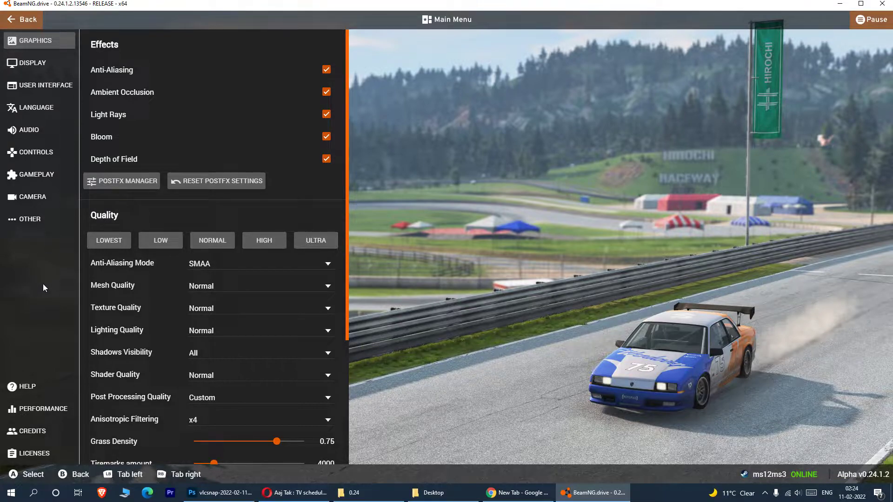
left_click(20, 20)
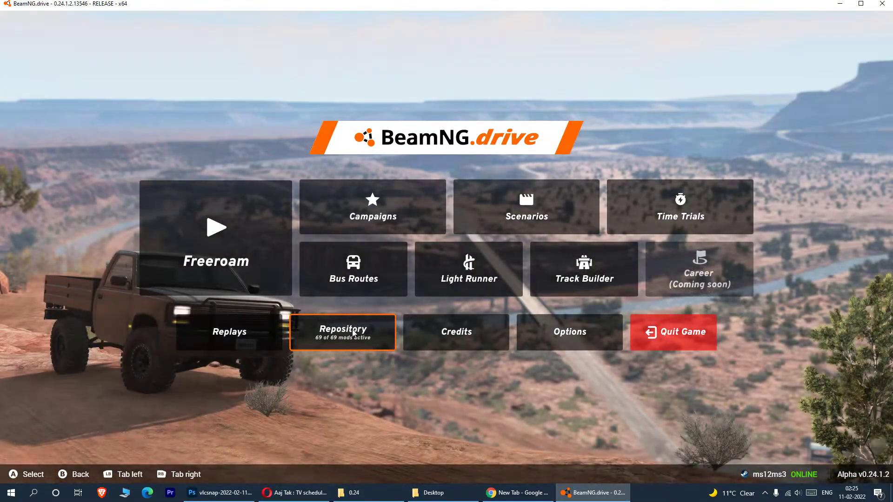
left_click(352, 330)
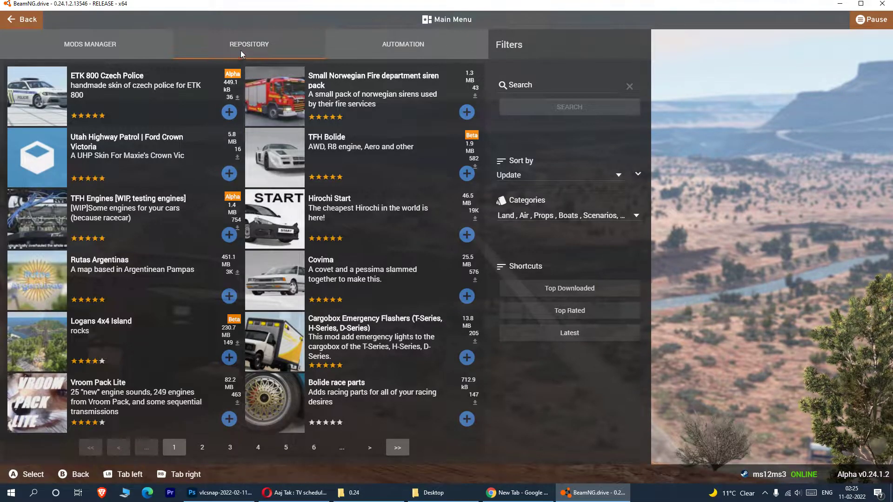
left_click(166, 49)
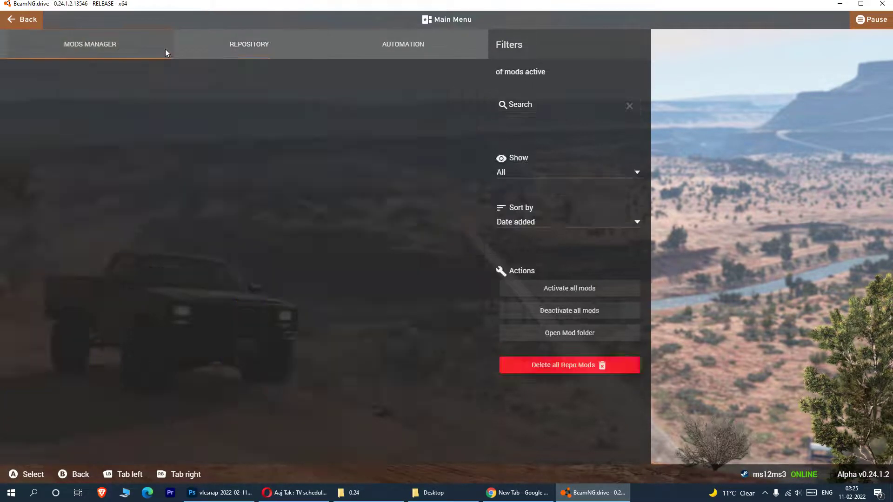
left_click(264, 49)
left_click(127, 44)
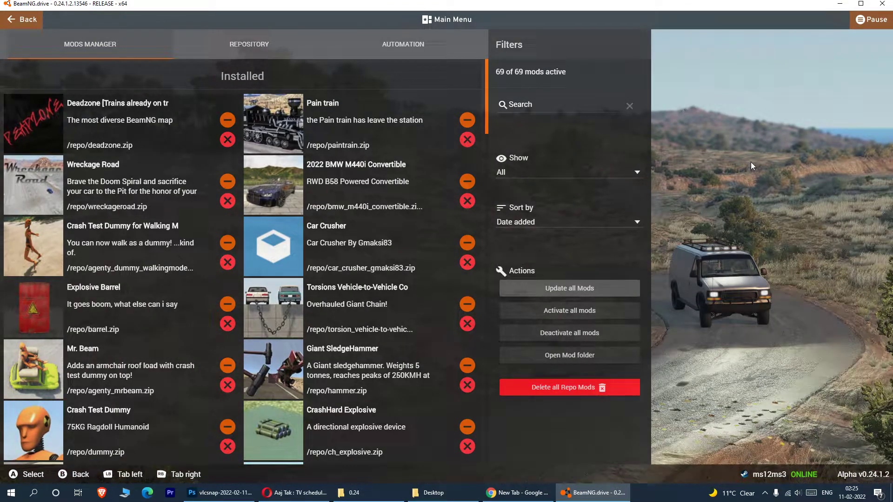
key("Escape")
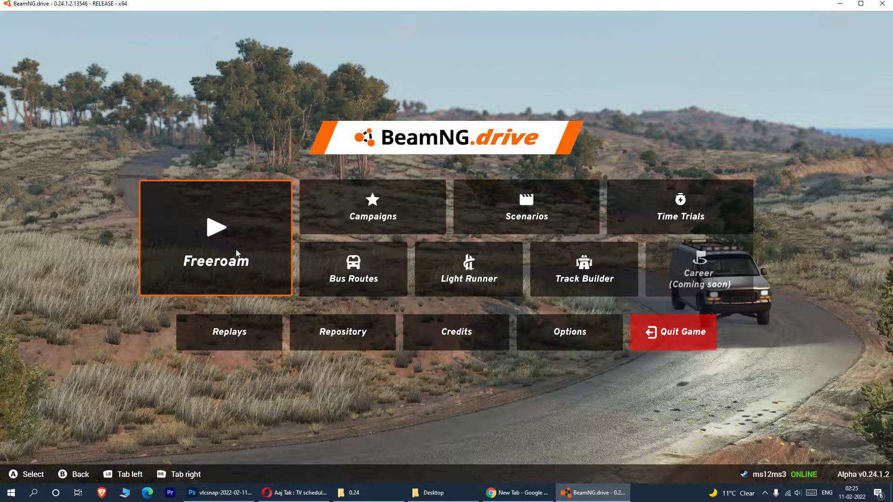
Step: Spawn in Freeroam on Automation Test Track at the default starting line
left_click(236, 249)
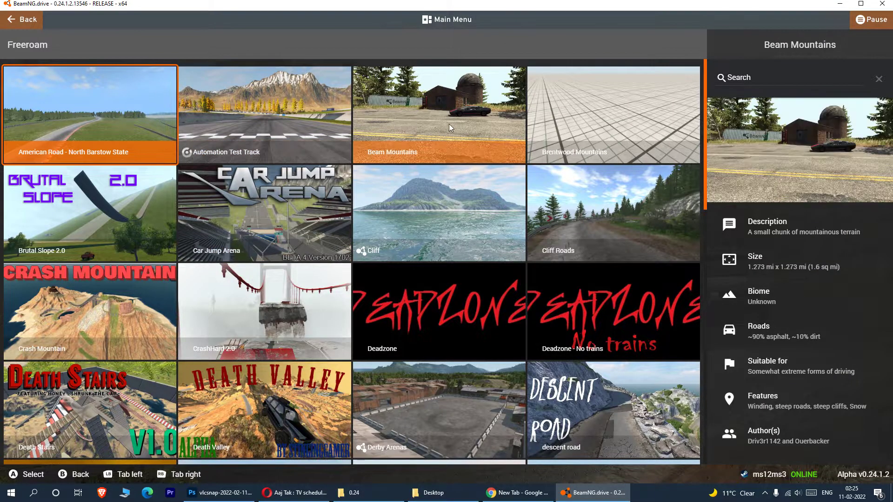
left_click(317, 119)
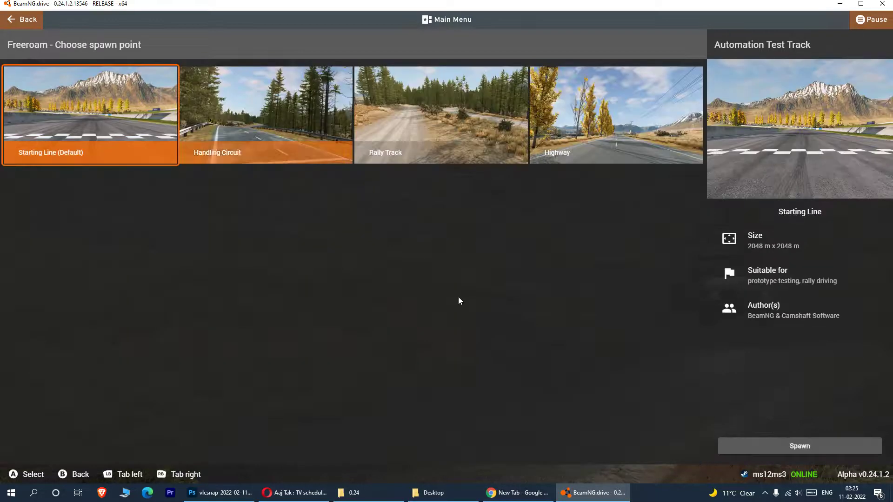
left_click(802, 444)
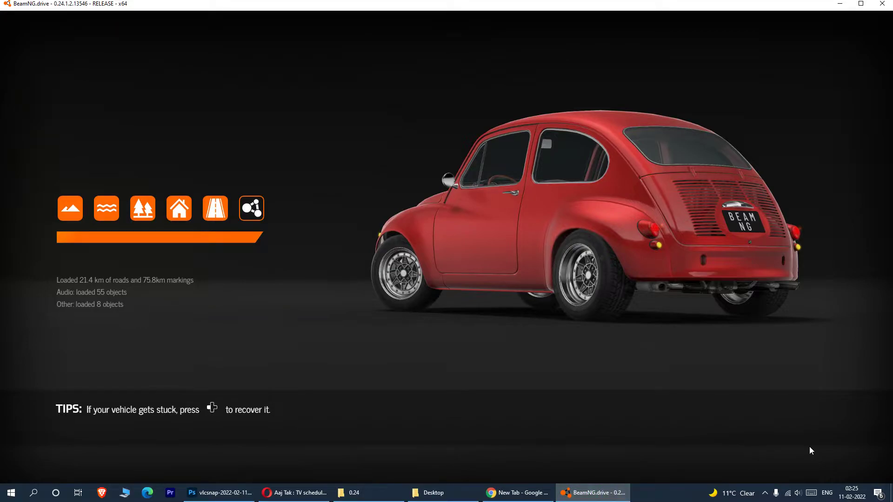
Step: From the in-game menu, look at Options, then return to the main menu
key("Escape")
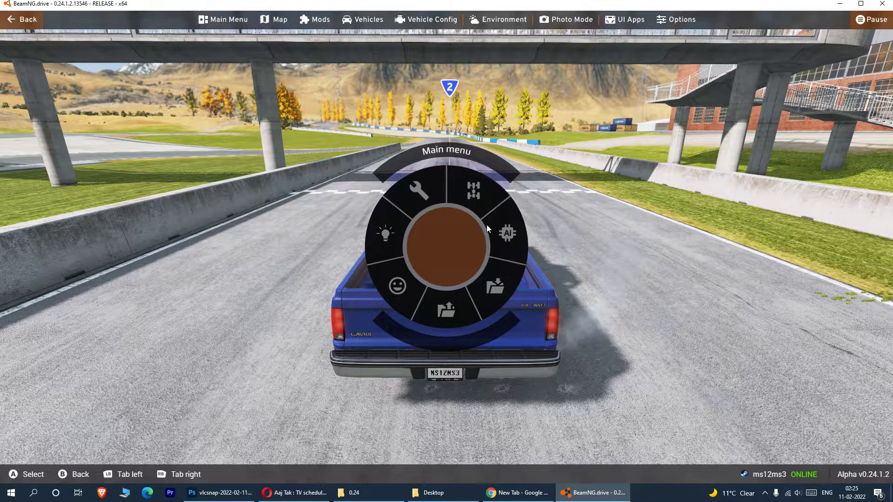
key("Escape")
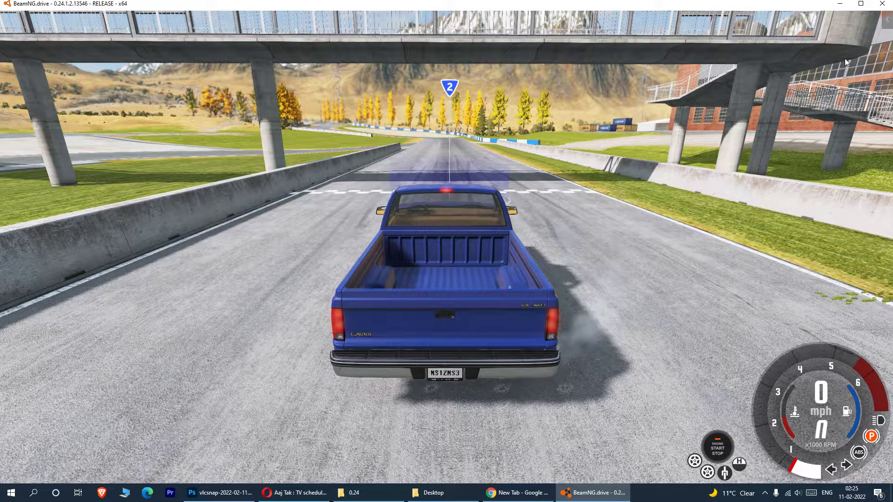
key("Escape")
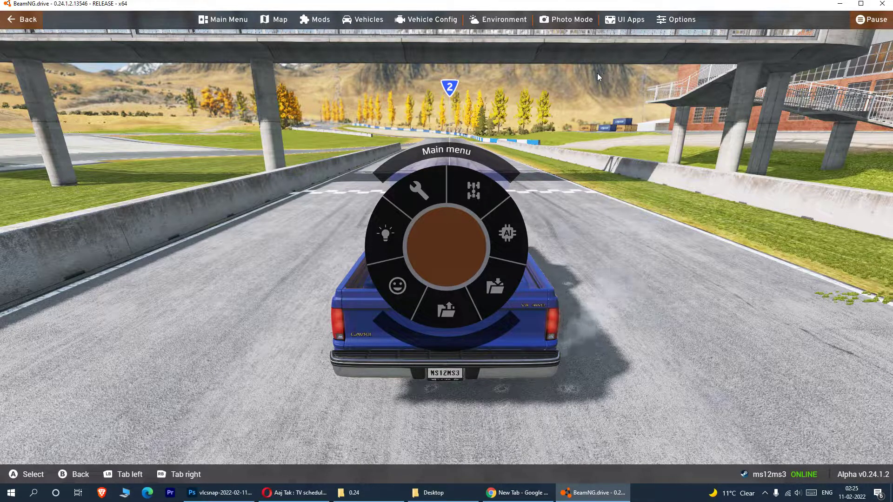
left_click(676, 20)
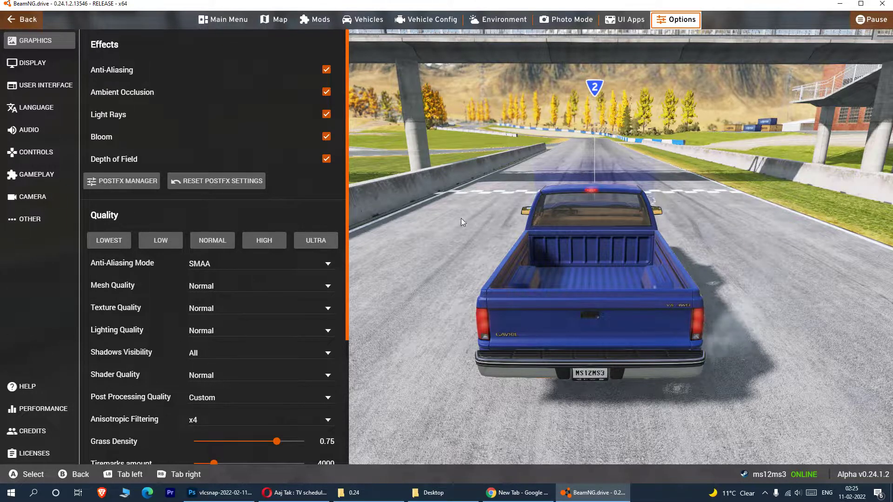
key("Escape")
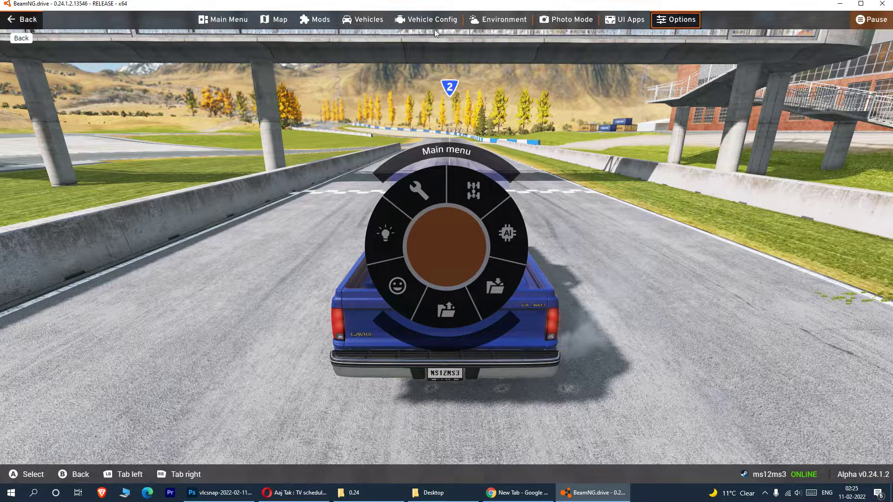
left_click(227, 19)
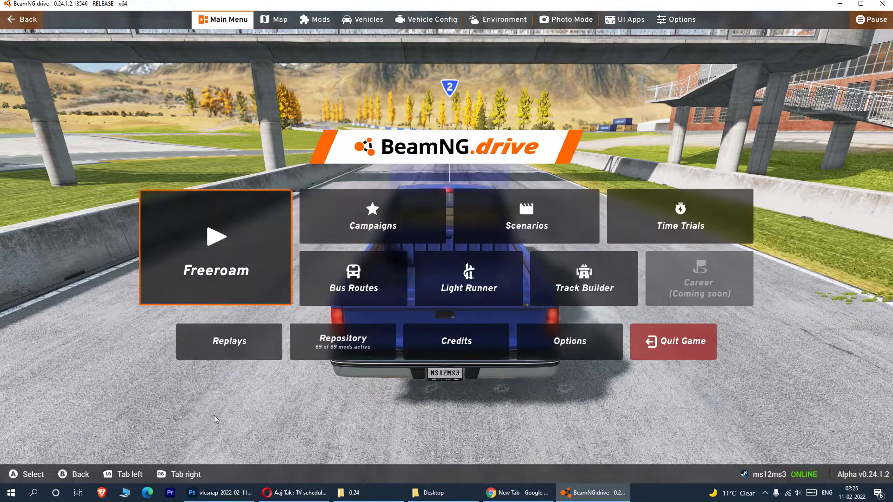
Step: Quit BeamNG.drive, relaunch it from the desktop shortcut, and choose Manage User Folder
left_click(680, 341)
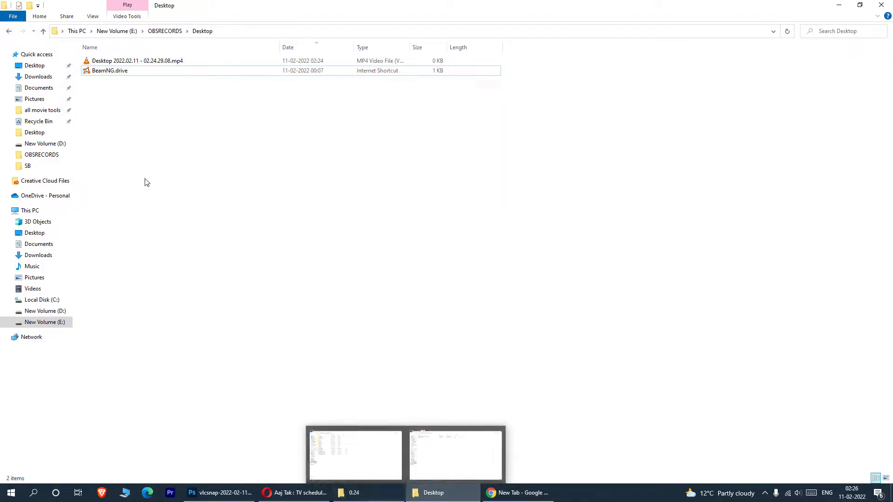
double_click(119, 71)
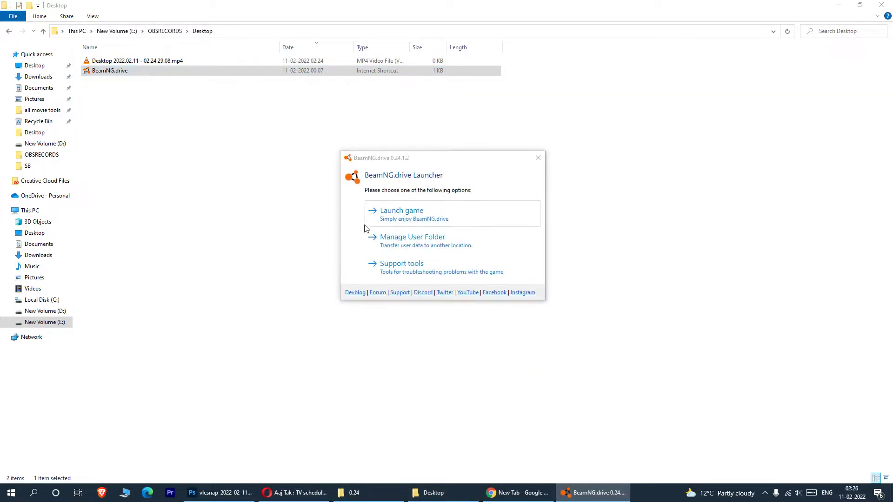
left_click(409, 246)
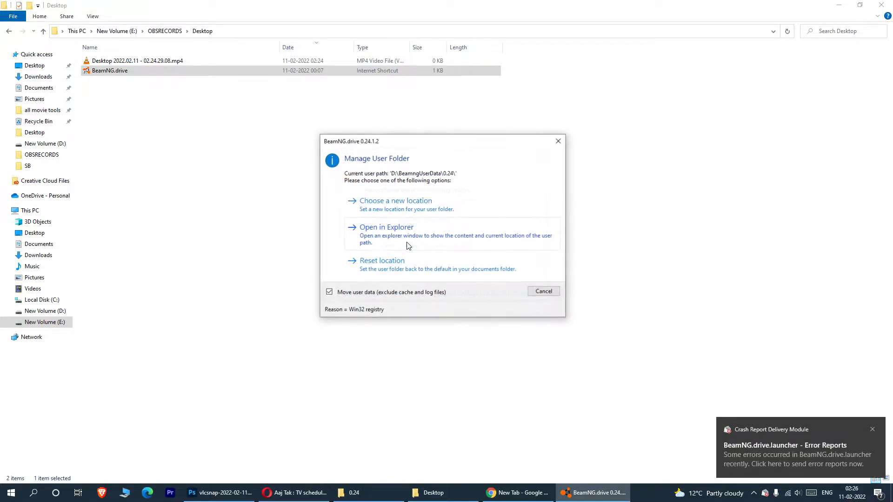
Step: Open the 0.24 user folder in Explorer, dismiss the crash report, and shift the window left
left_click(429, 228)
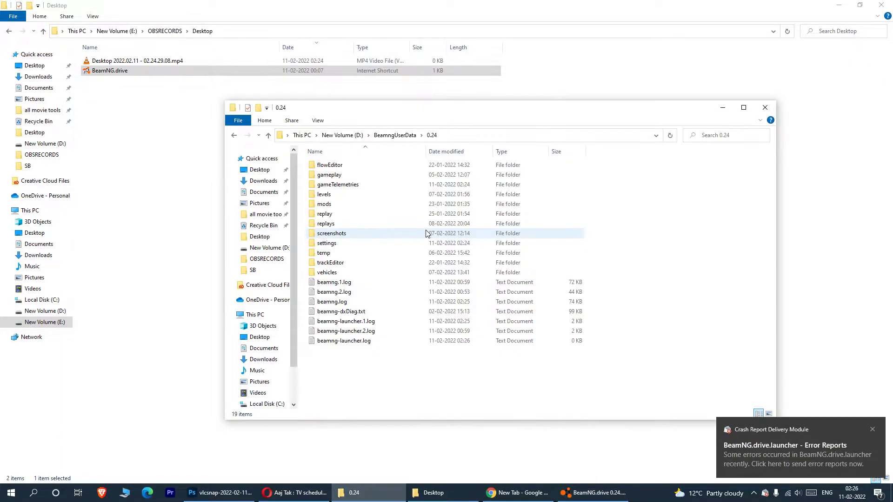
left_click(873, 430)
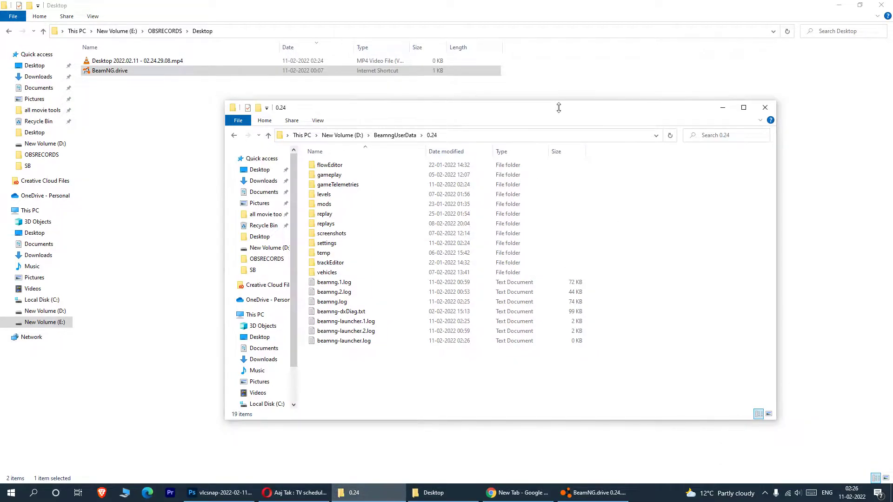
left_click_drag(549, 114, 440, 116)
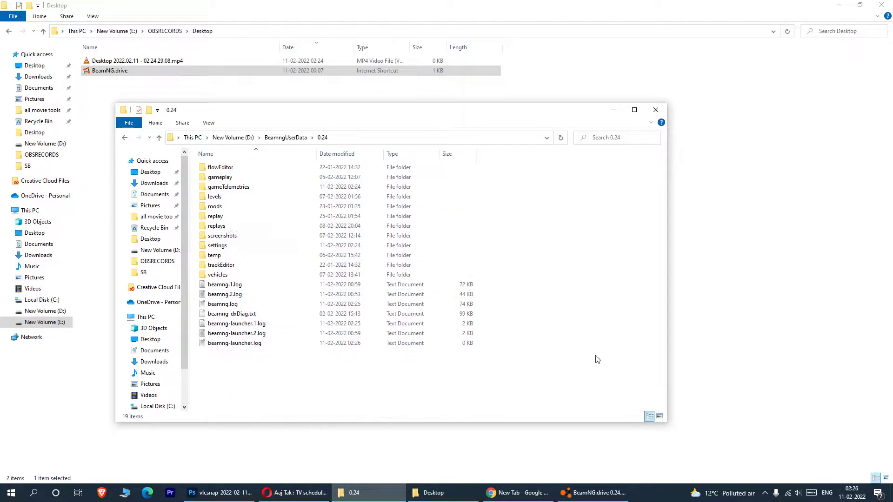
Step: Rename the settings folder to settings_old and deselect it
right_click(217, 249)
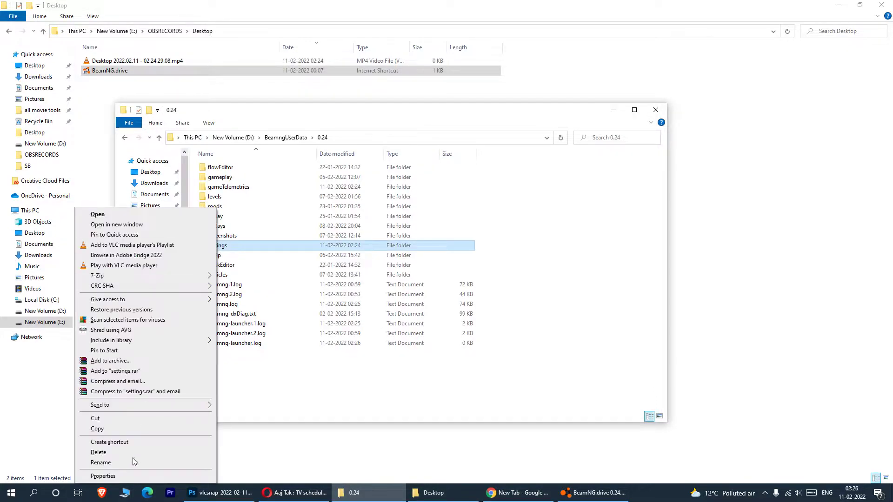
left_click(116, 462)
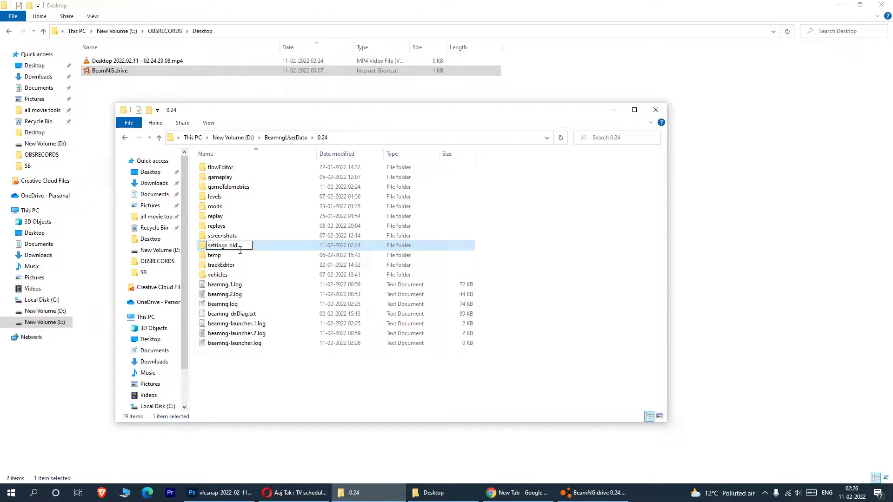
key("Return")
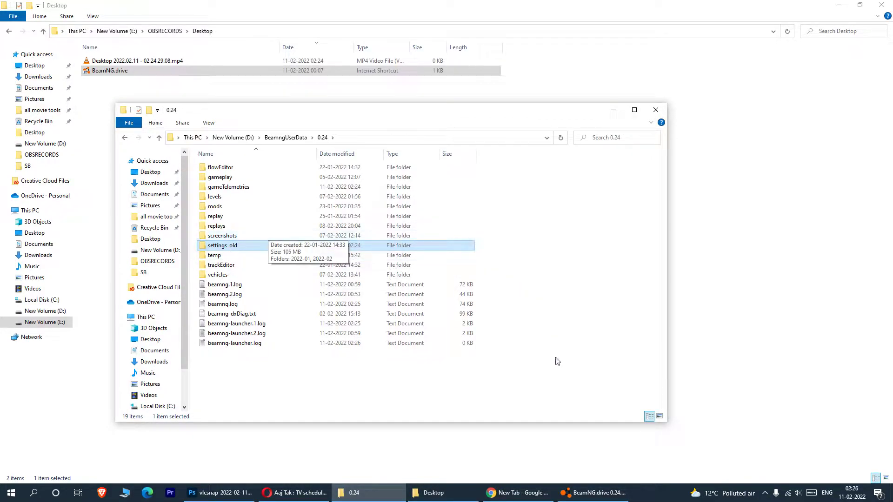
left_click(569, 379)
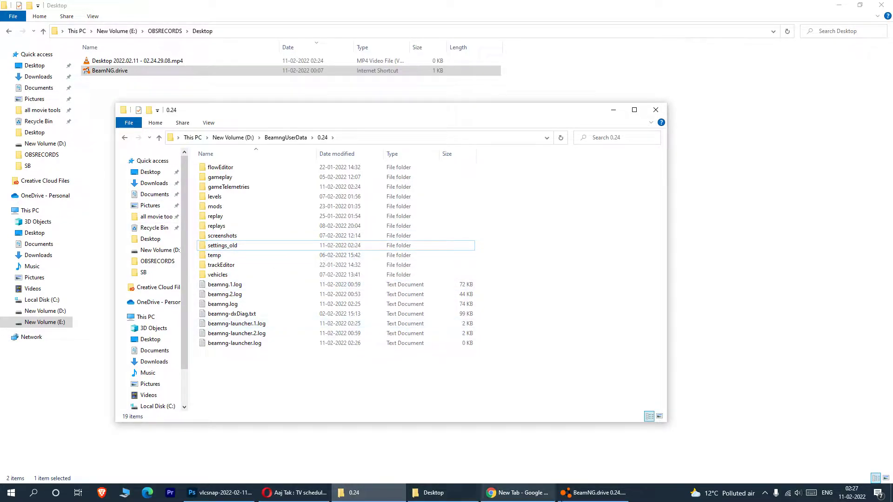
Step: Cancel the user-folder prompt, close the launcher, and relaunch the game from its shortcut
left_click(600, 498)
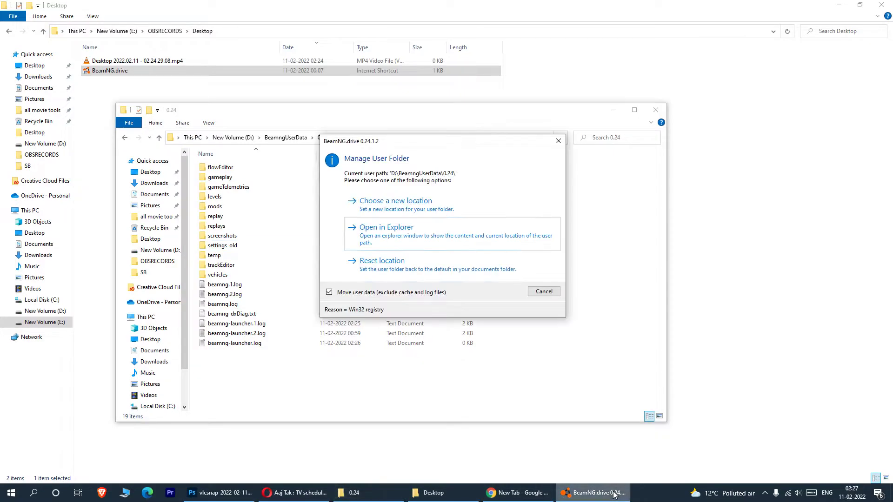
left_click(551, 293)
left_click(539, 158)
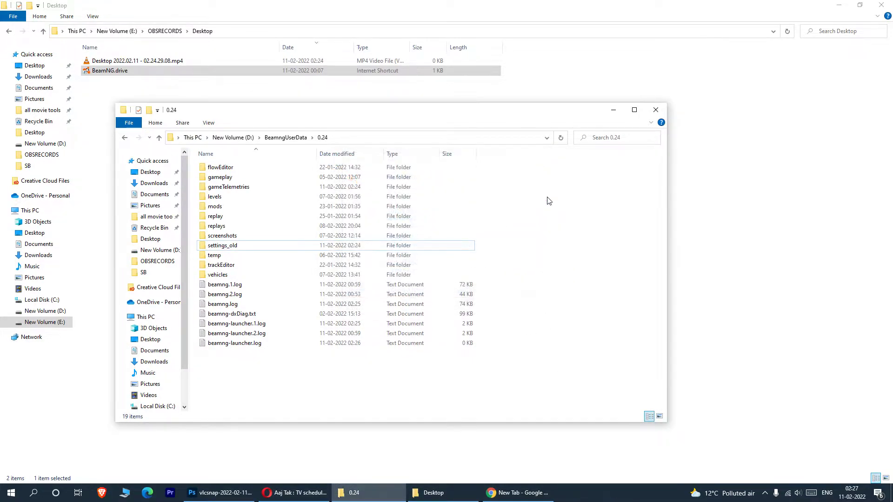
double_click(126, 73)
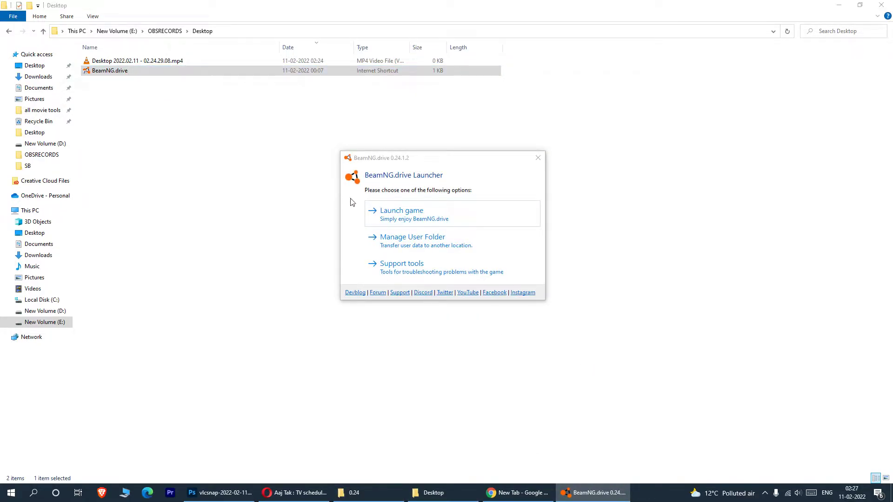
left_click(409, 215)
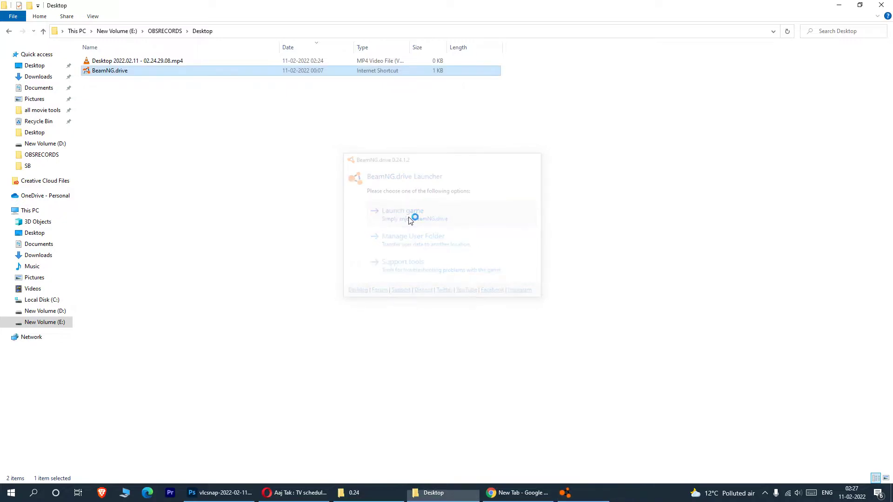
Step: In the 0.24 folder, select the newly generated settings folder
left_click(378, 499)
right_click(608, 270)
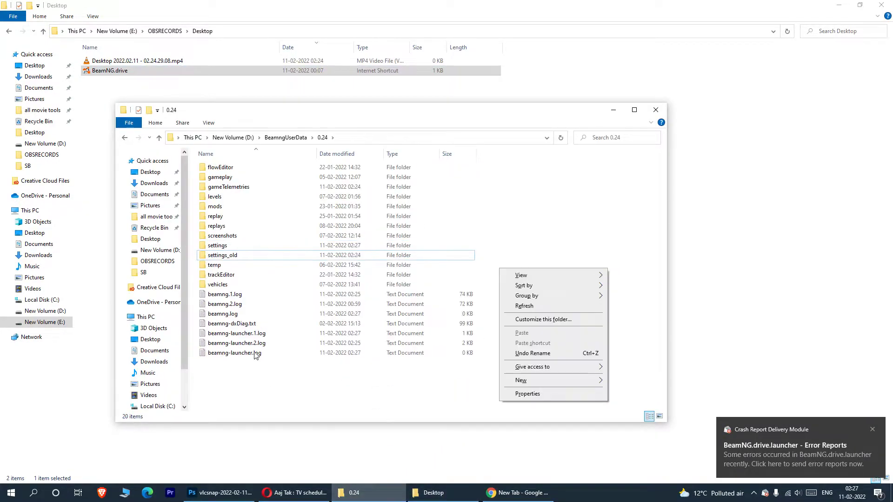
left_click(260, 245)
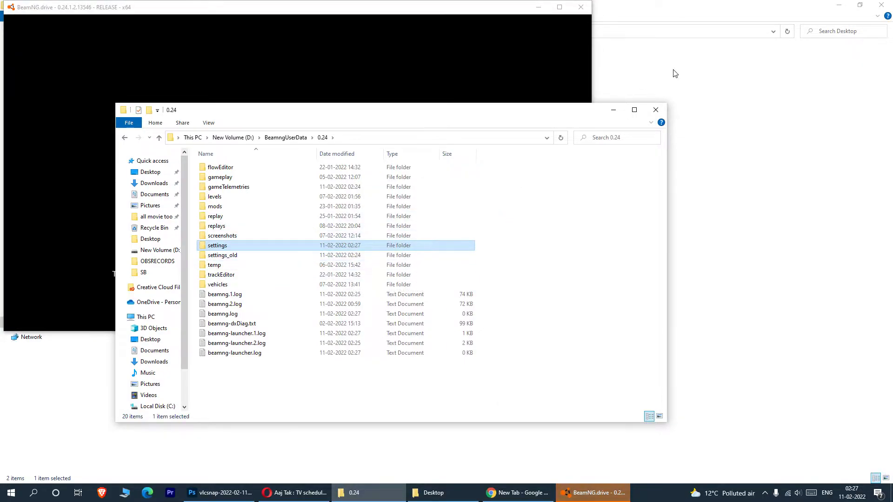
Step: Maximize the game, answer YES to Online Features and Telemetry, and continue
left_click(615, 112)
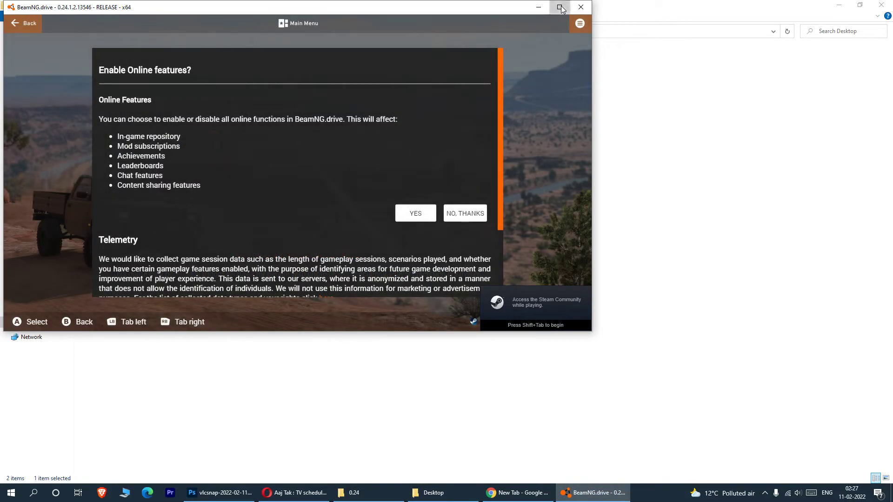
left_click(560, 7)
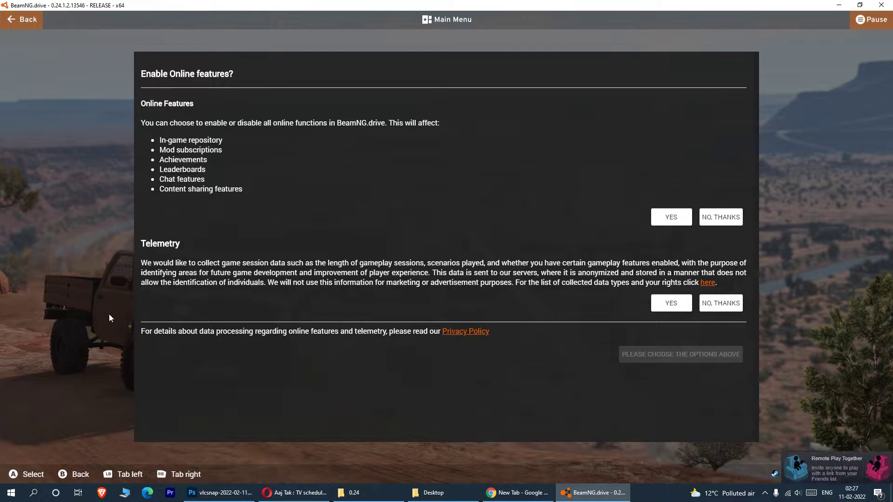
left_click(670, 219)
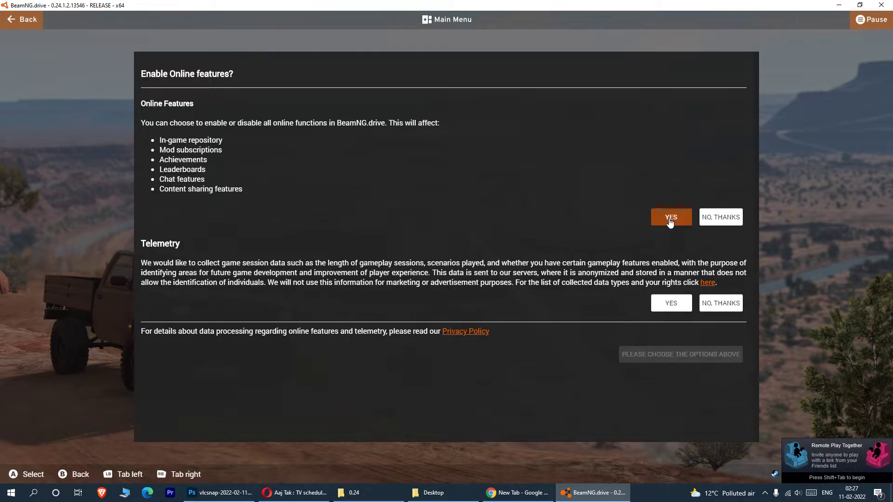
left_click(670, 303)
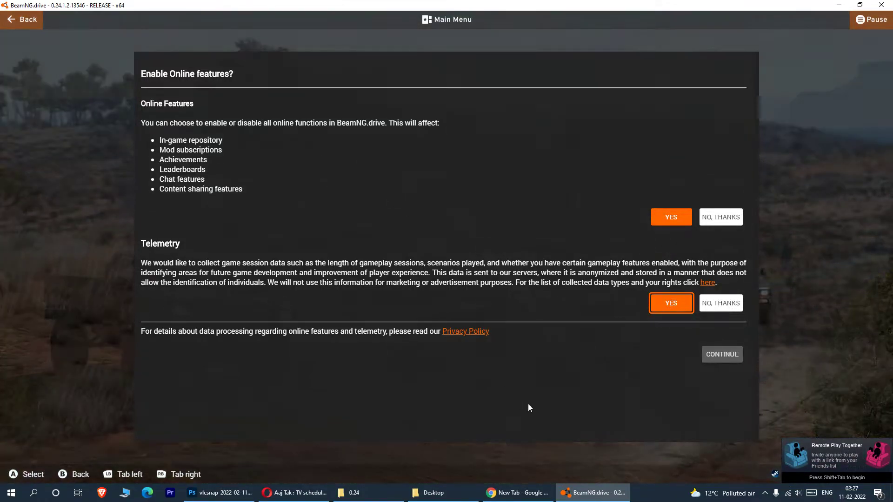
left_click(723, 355)
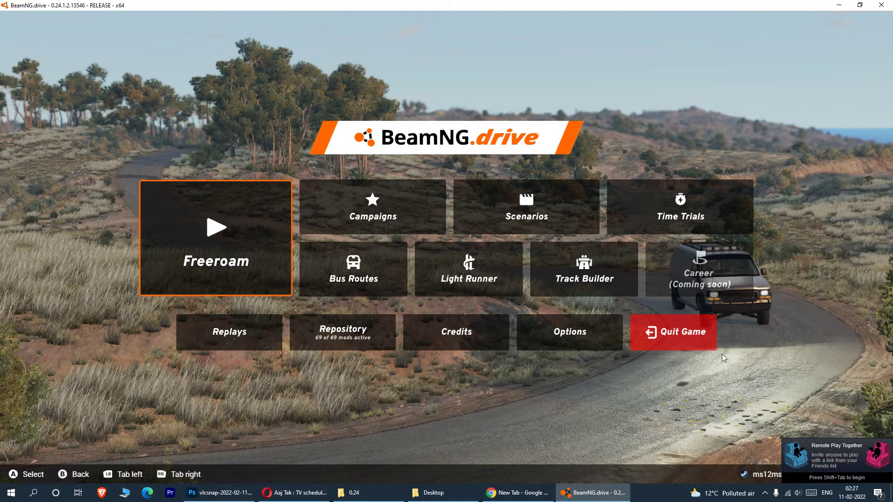
Step: Bring the 0.24 folder window forward and quit Opera from its taskbar menu
left_click(462, 494)
left_click(354, 493)
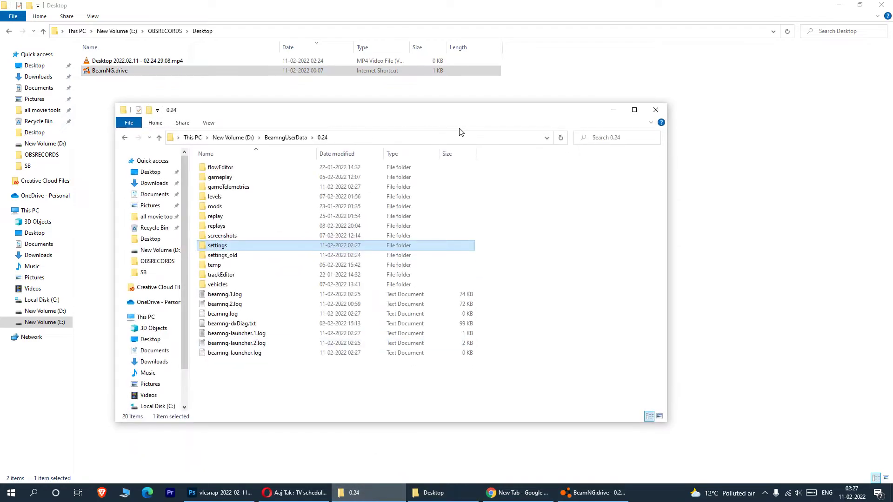
right_click(317, 488)
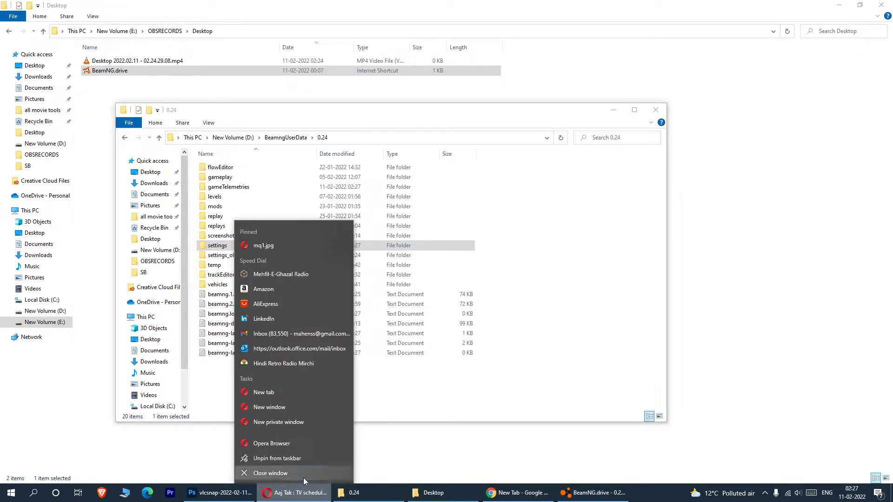
left_click(303, 474)
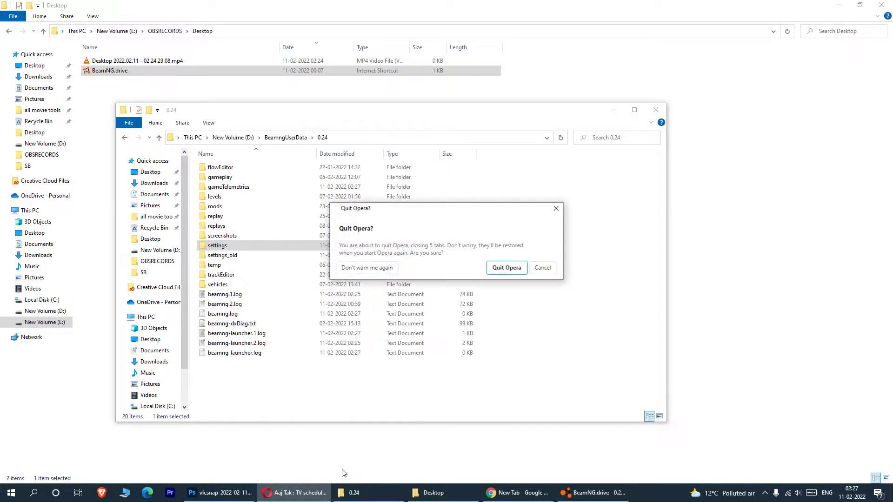
left_click(507, 268)
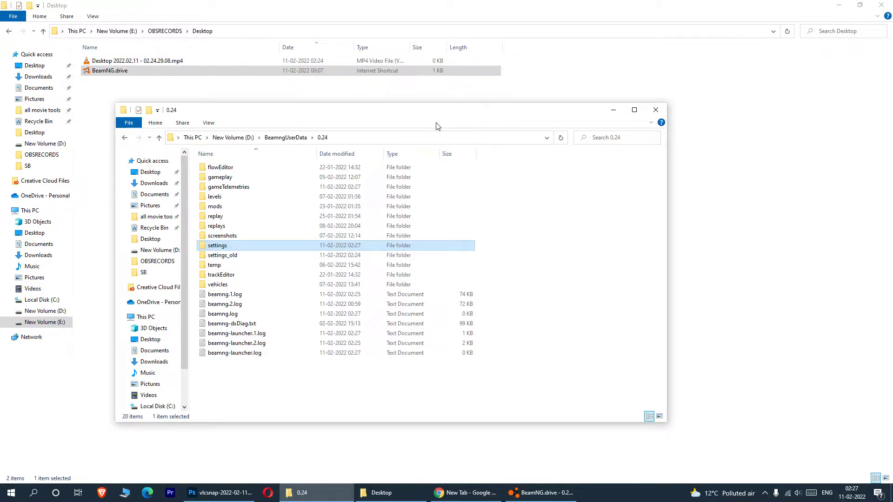
Step: Open the new settings folder and select its five items to count them
double_click(245, 248)
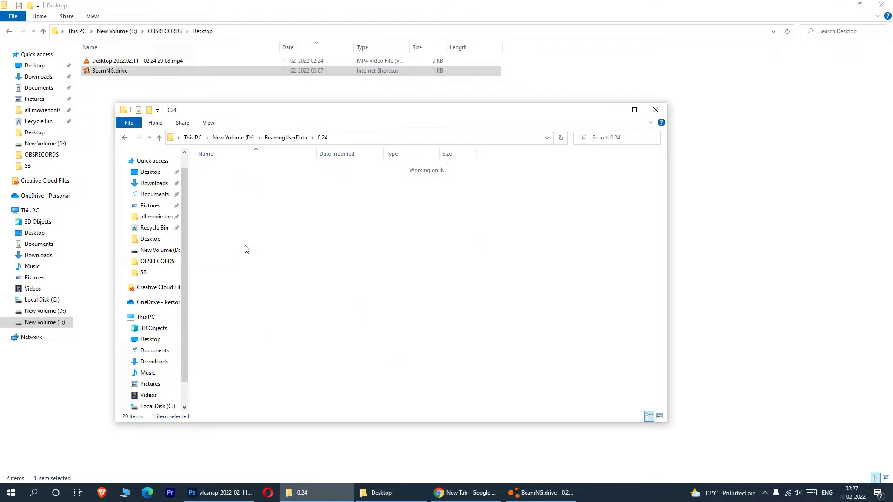
mouse_move(384, 127)
left_mouse_down()
mouse_move(495, 125)
mouse_move(599, 139)
mouse_move(407, 123)
mouse_move(395, 138)
left_mouse_up()
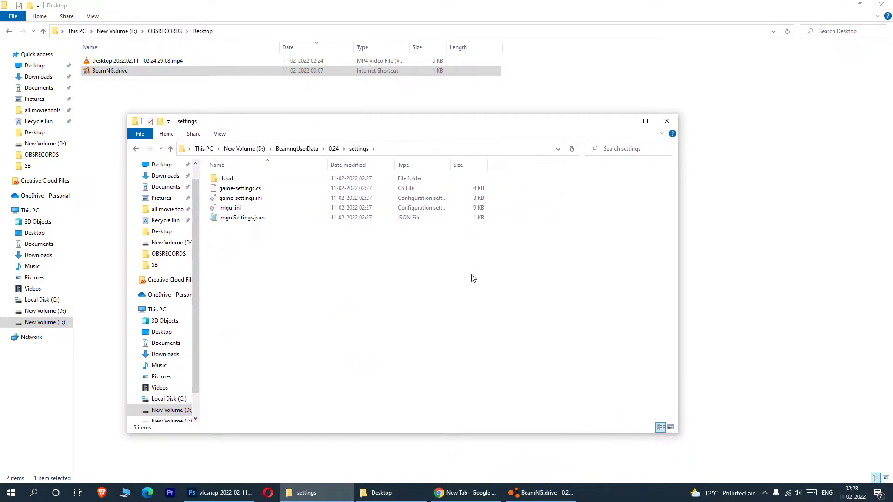
left_click_drag(530, 271, 204, 172)
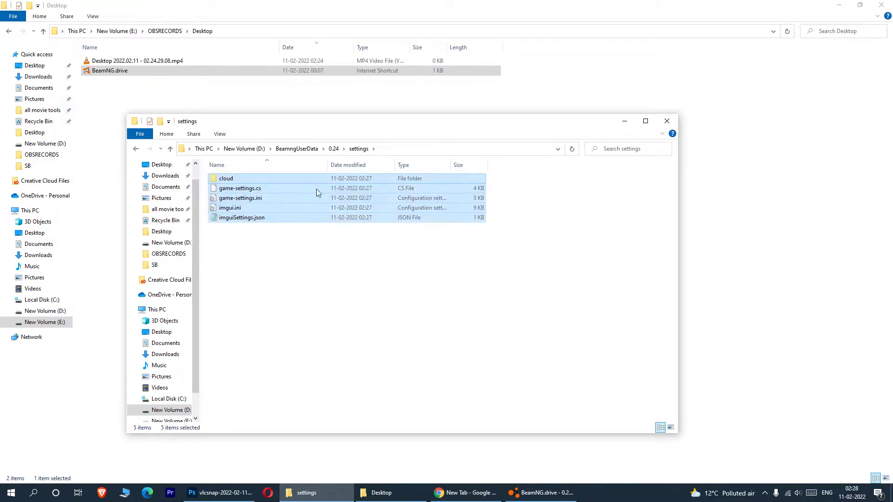
left_click(375, 242)
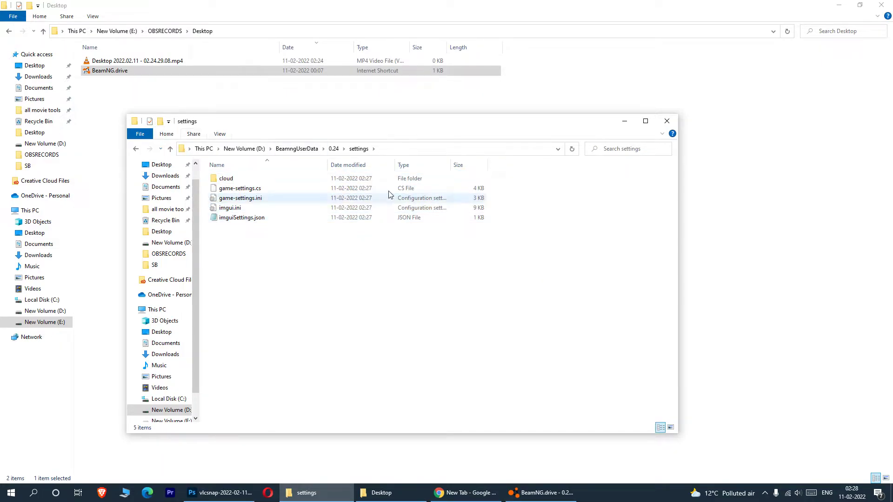
Step: Compare settings_old's contents, then reopen the regenerated settings folder
left_click(333, 149)
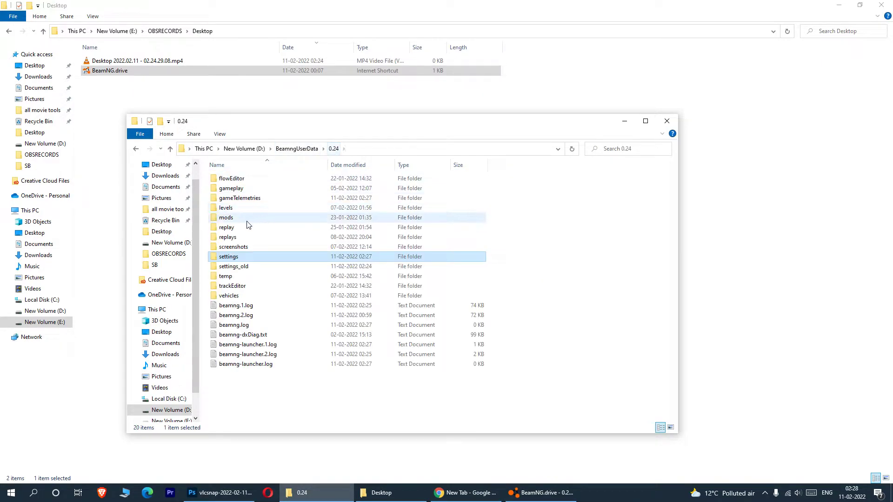
double_click(234, 274)
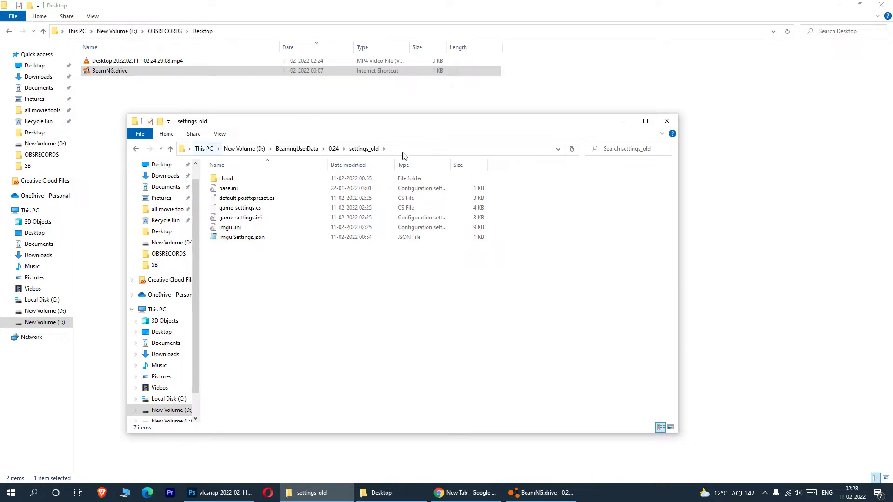
left_click(341, 148)
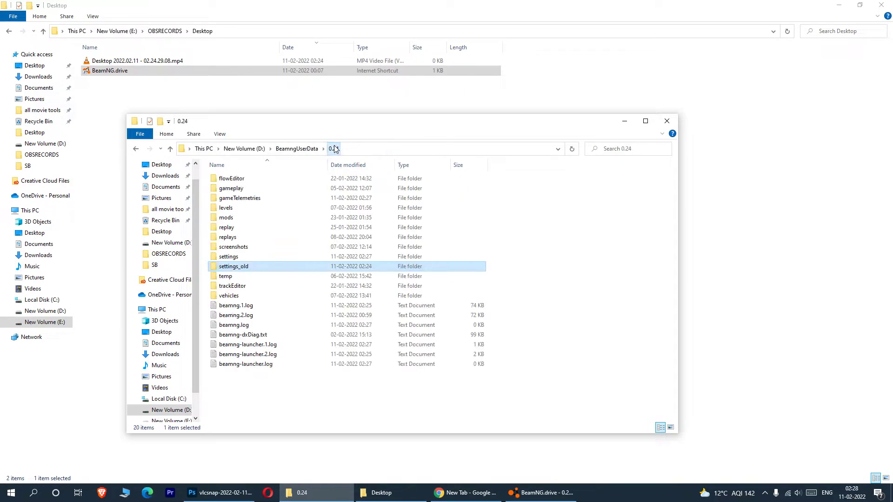
double_click(261, 257)
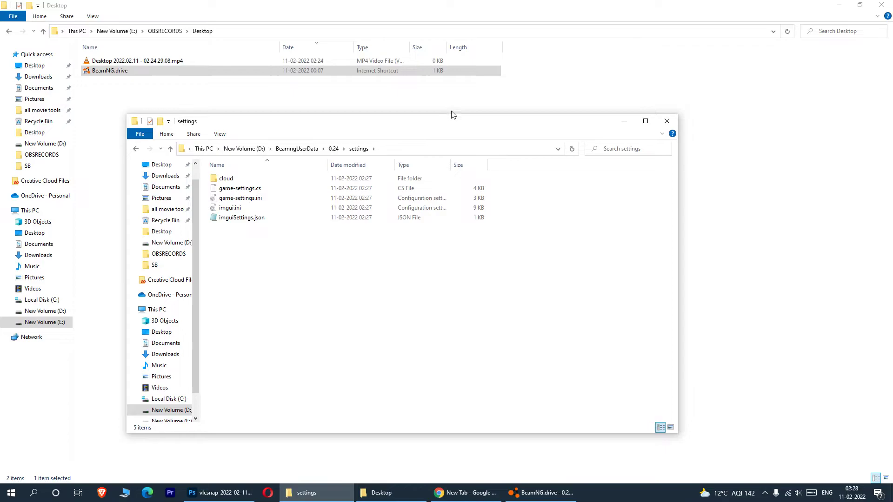
left_click_drag(449, 126, 416, 108)
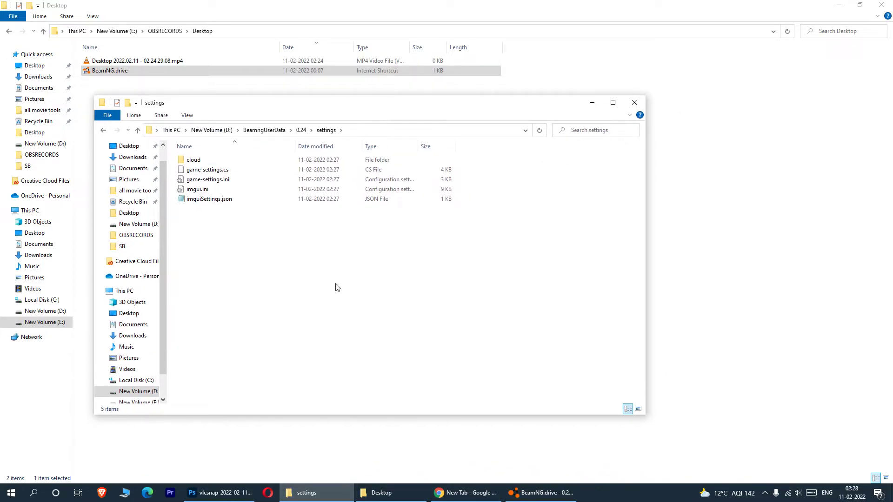
Step: Spawn at the Automation Test Track starting line in Freeroam and open the Esc menu
left_click(541, 493)
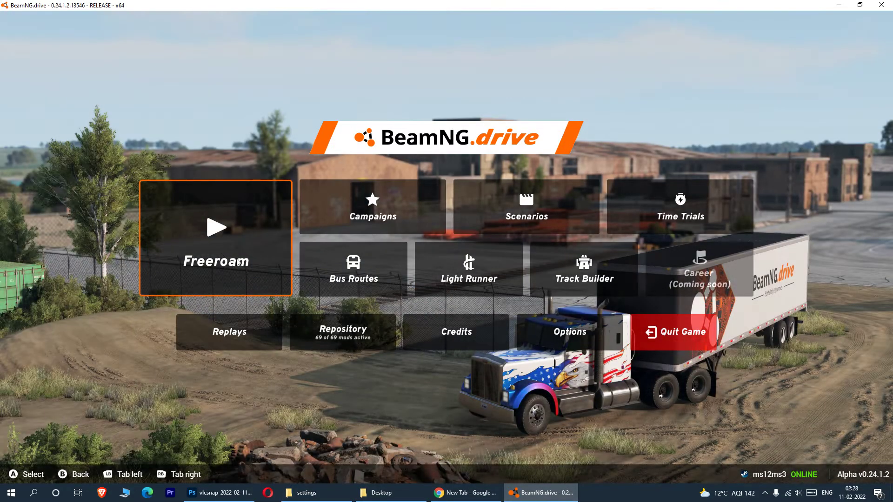
left_click(237, 262)
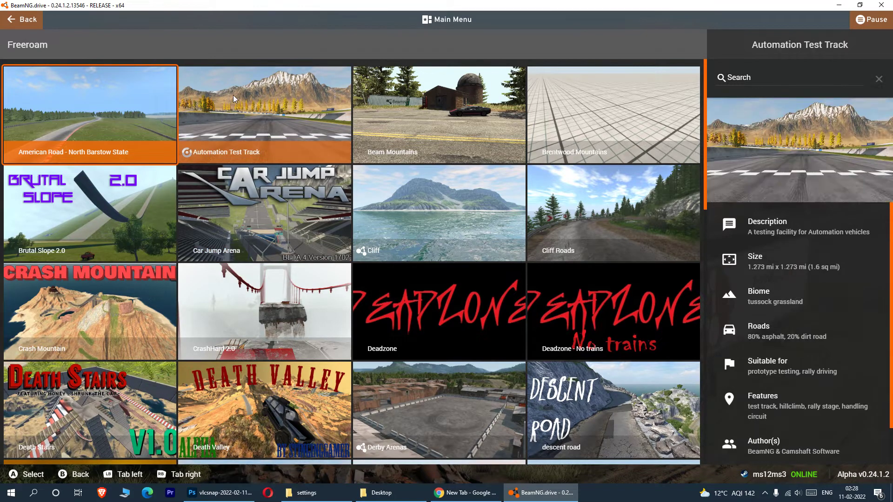
left_click(264, 103)
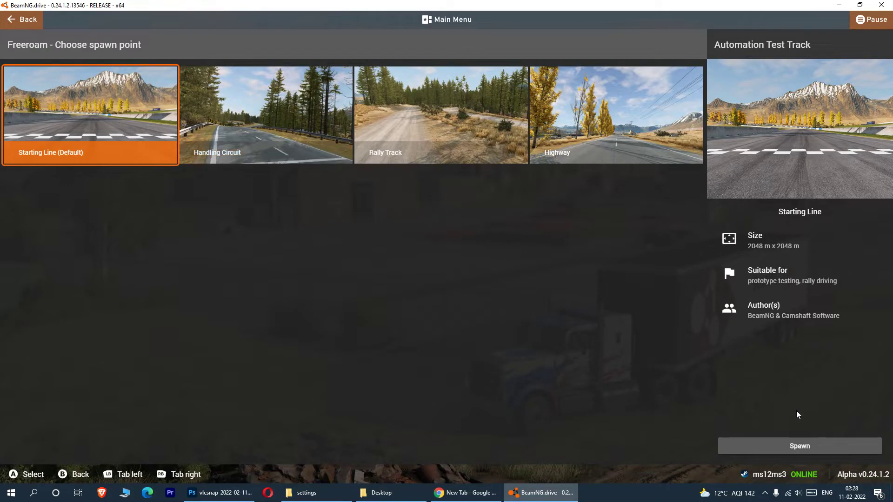
left_click(806, 444)
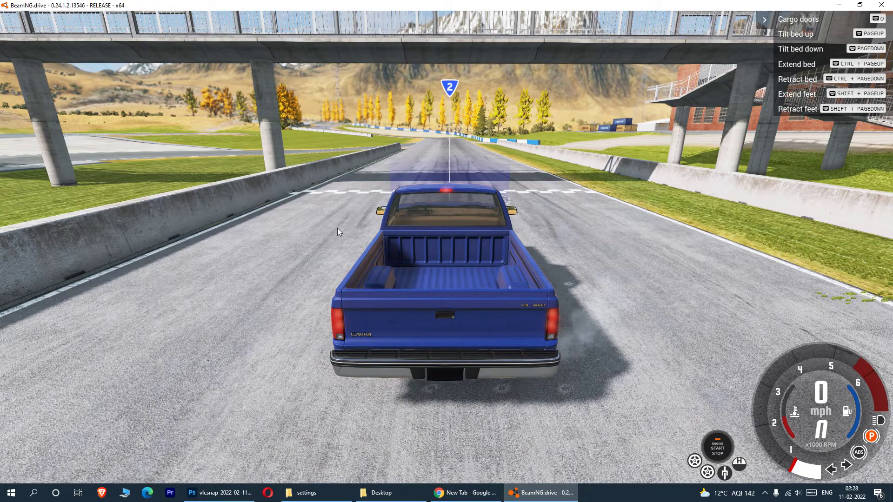
key("Escape")
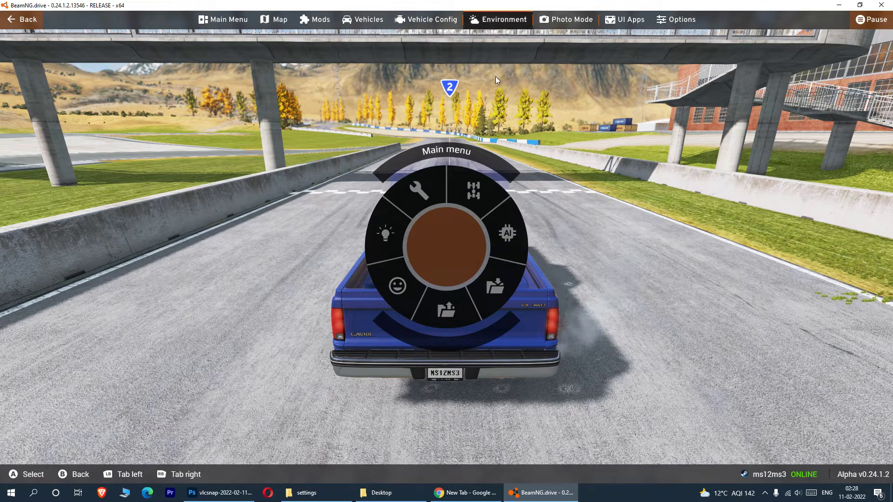
Step: Scroll the Mods list confirming 69 of 69 active, then open the Vehicles list
left_click(311, 20)
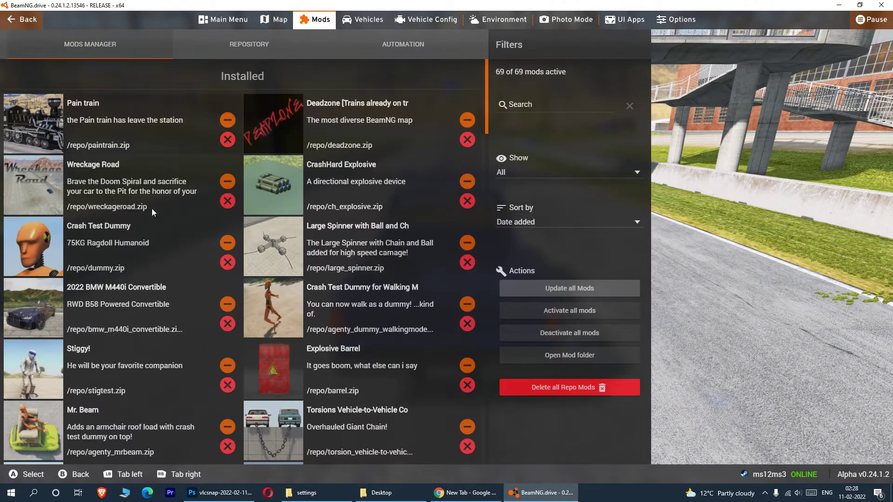
scroll(335, 307, "down", 20)
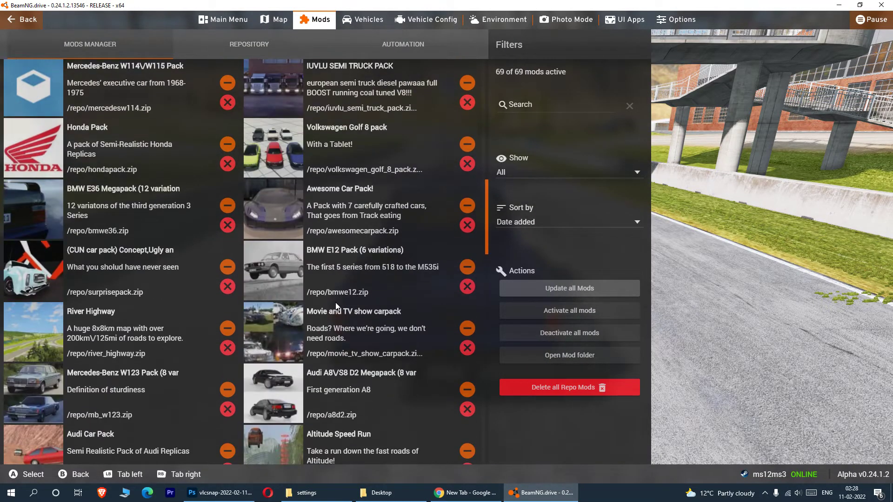
scroll(336, 302, "down", 13)
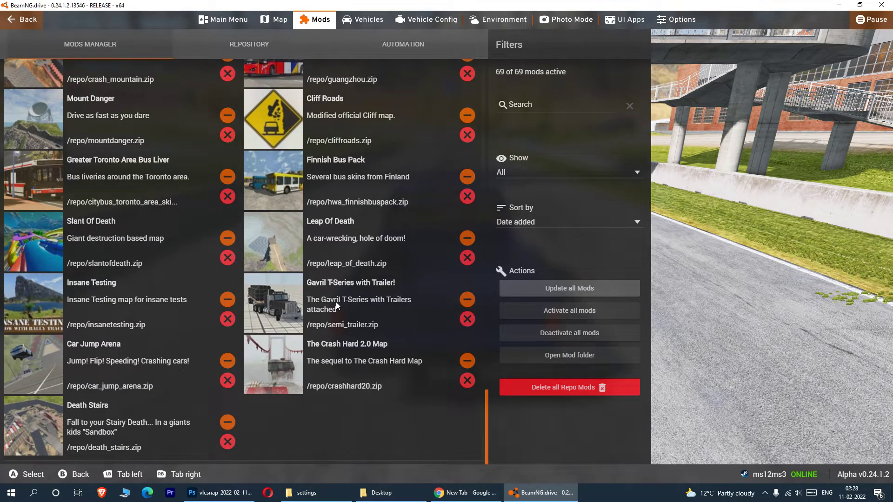
scroll(336, 302, "up", 20)
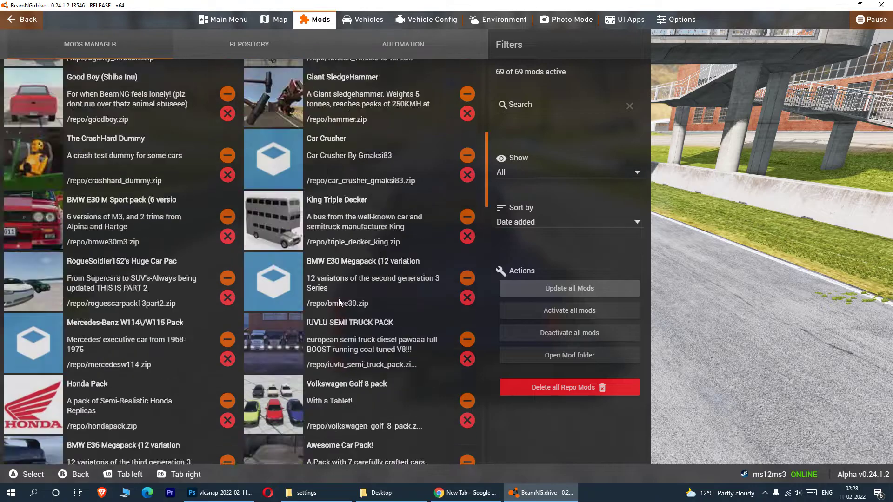
scroll(339, 303, "up", 3)
left_click(369, 20)
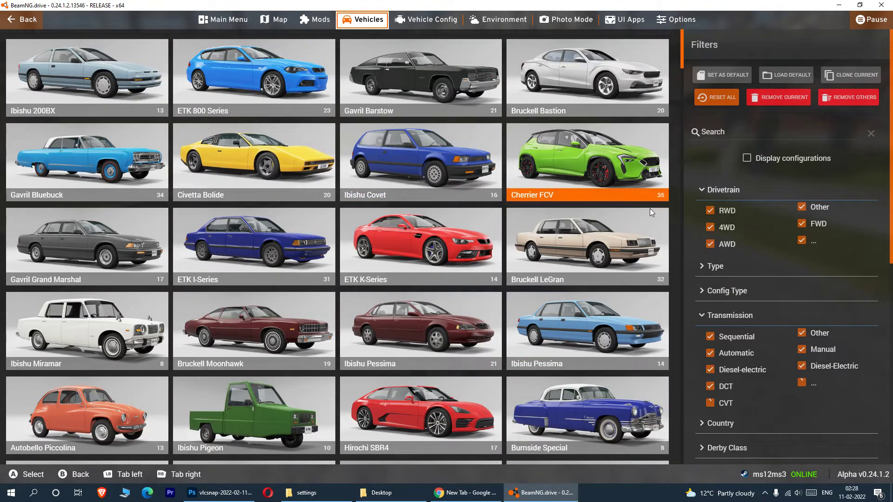
Step: Scroll the whole Vehicles list to confirm mod entries like Mercedes W123, Golf 8 and diesel locomotives remain
scroll(614, 244, "down", 20)
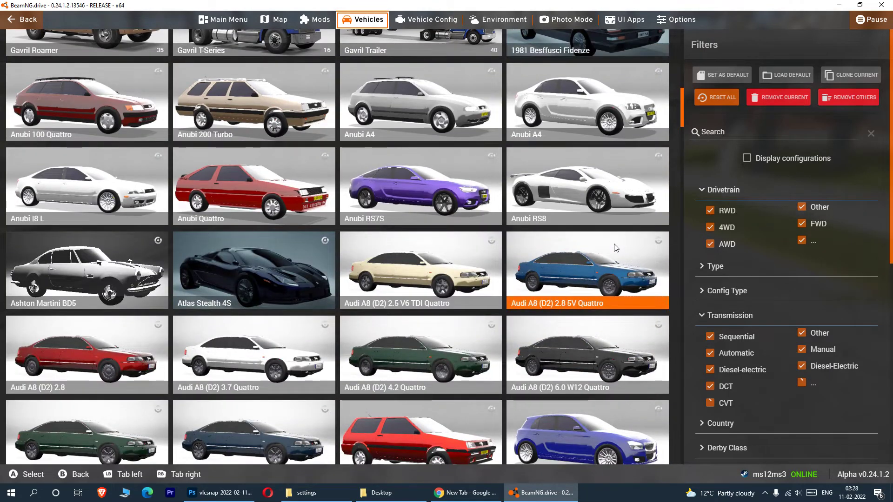
scroll(615, 244, "down", 20)
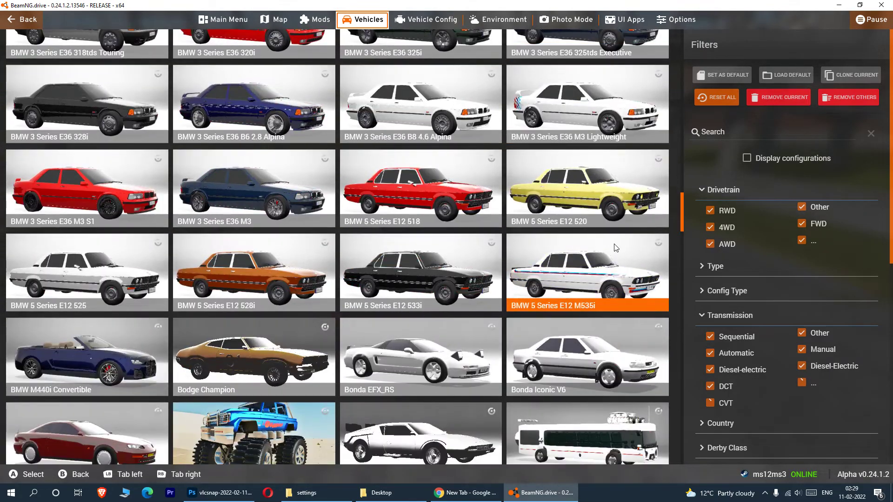
scroll(615, 248, "down", 20)
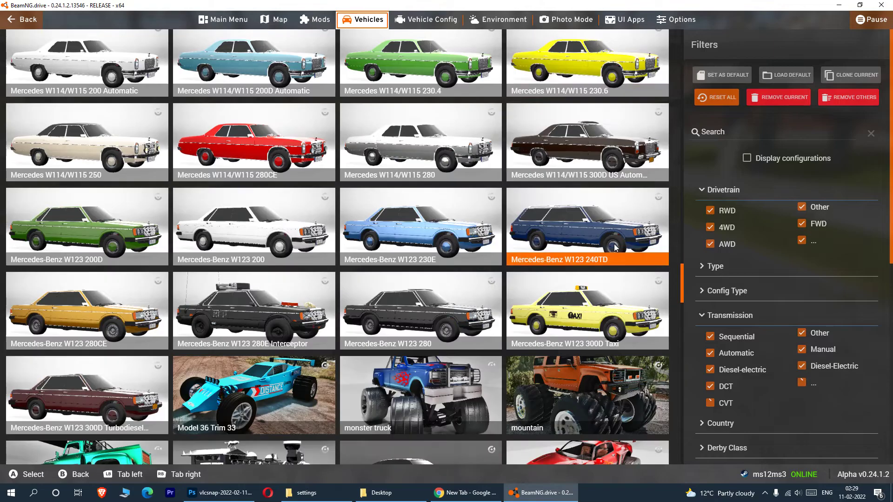
scroll(614, 247, "down", 5)
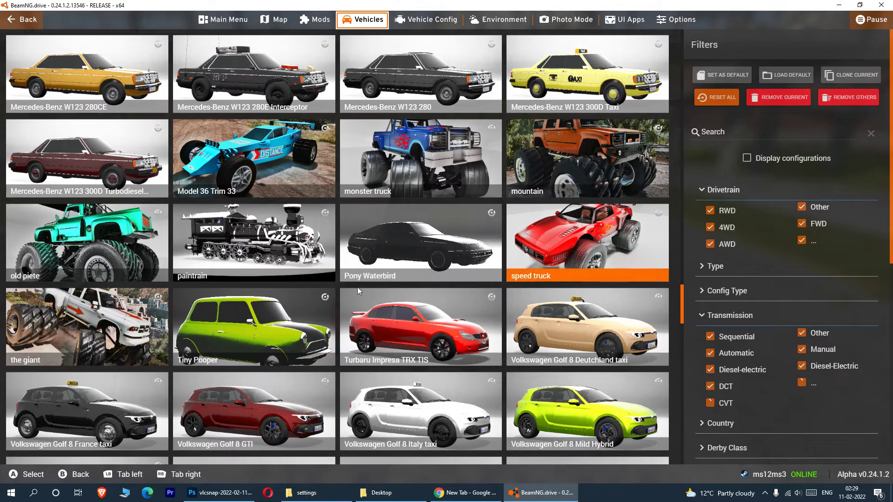
scroll(347, 340, "down", 15)
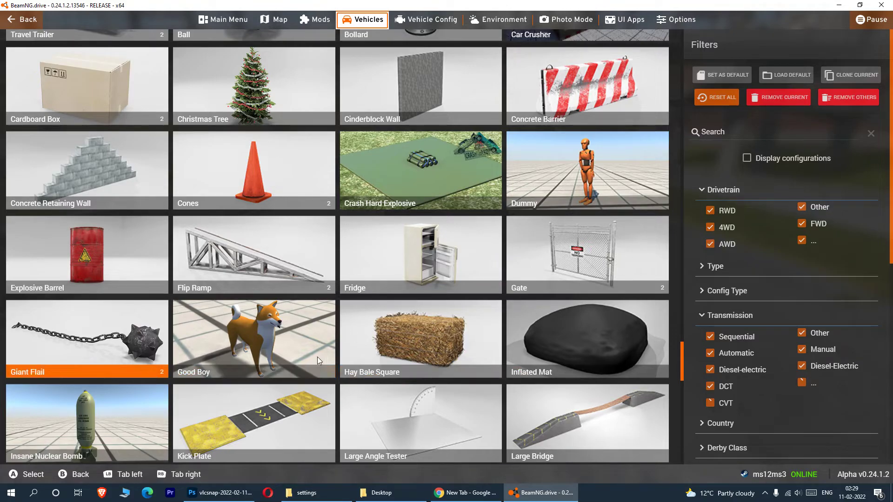
scroll(406, 328, "down", 4)
scroll(406, 327, "down", 17)
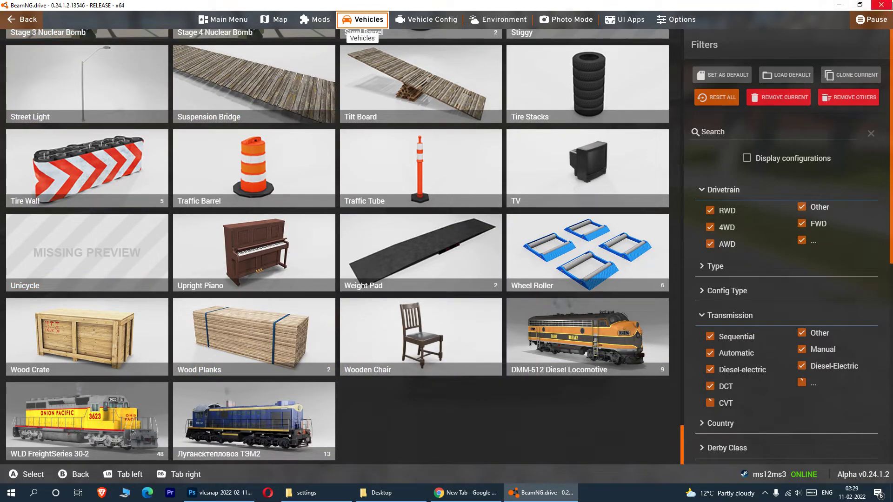
Step: Bring up Explorer's 0.24 folder showing settings beside settings_old, then switch back to the BeamNG.drive window
left_click(307, 493)
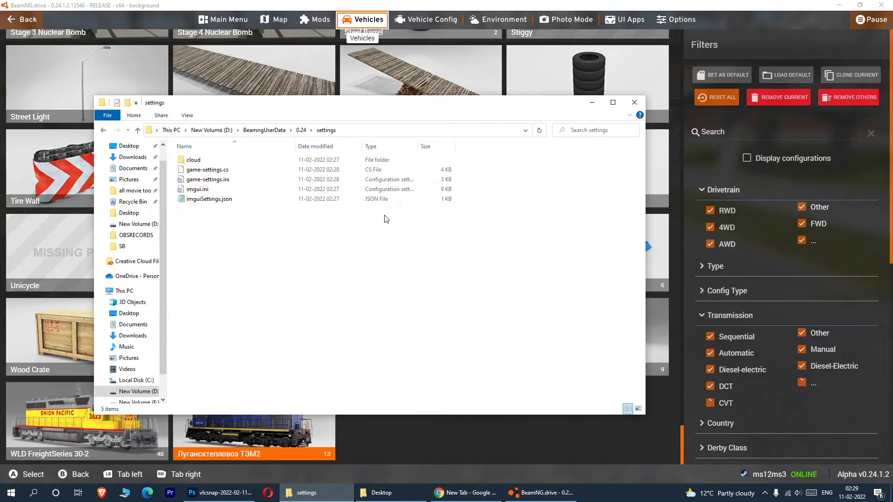
left_click(301, 131)
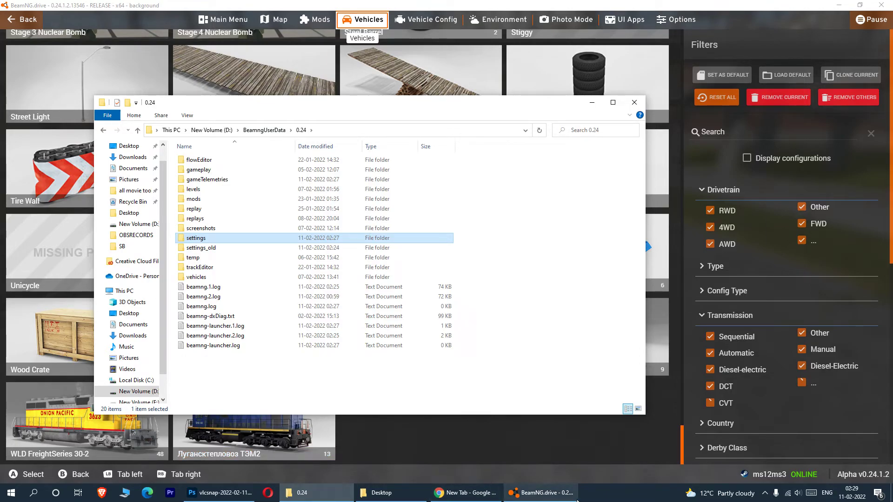
left_click(544, 493)
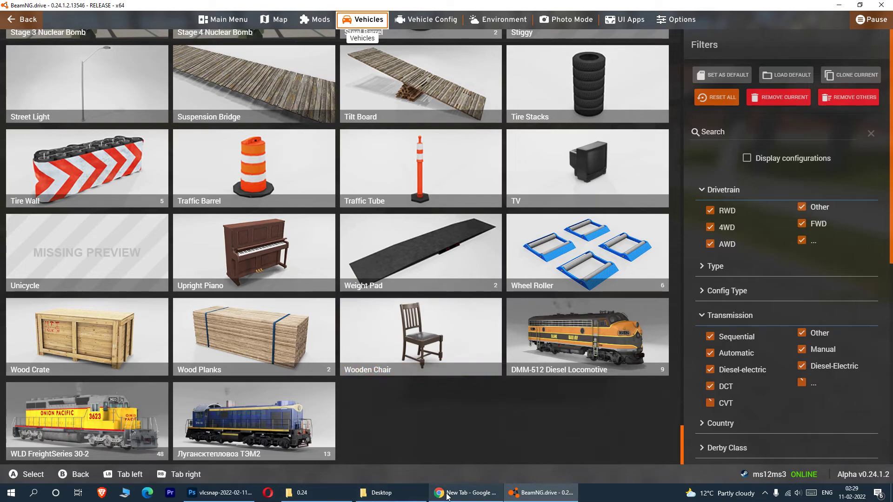
left_click(543, 495)
left_click(544, 498)
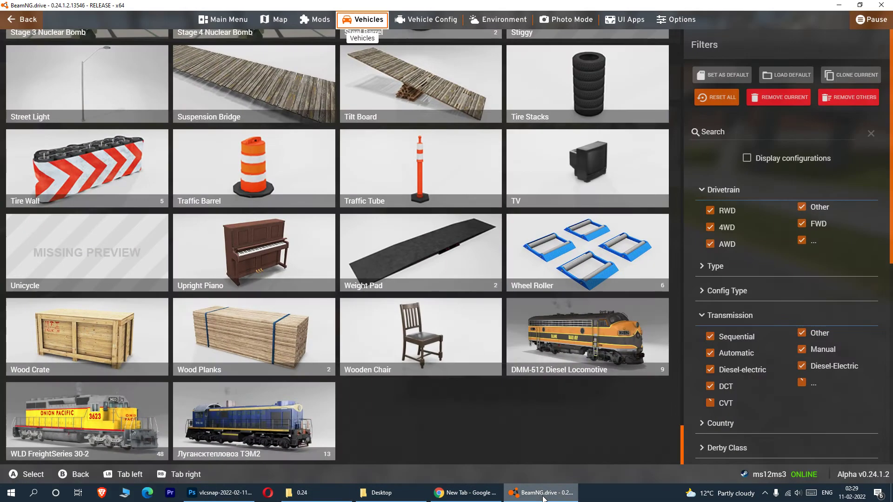